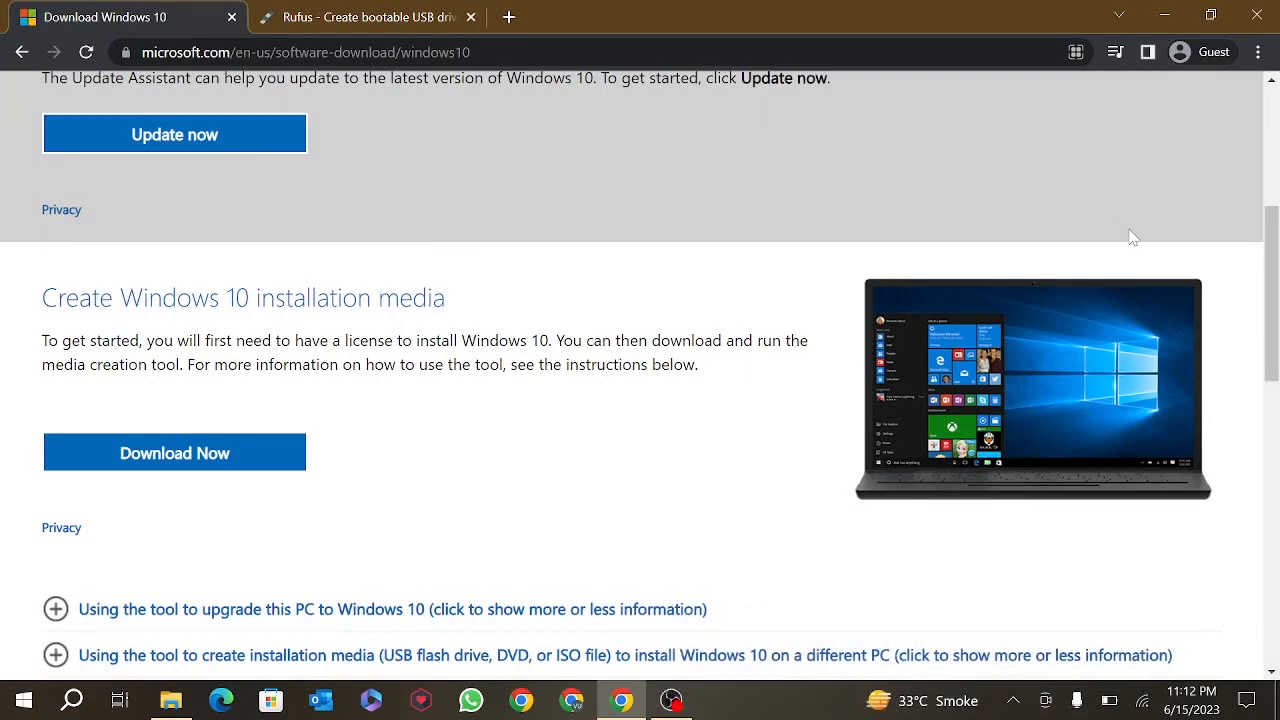
- Download MediaCreationTool22H2 from the Windows 10 page and save it to the Desktop
scroll(222, 392, down, 1)
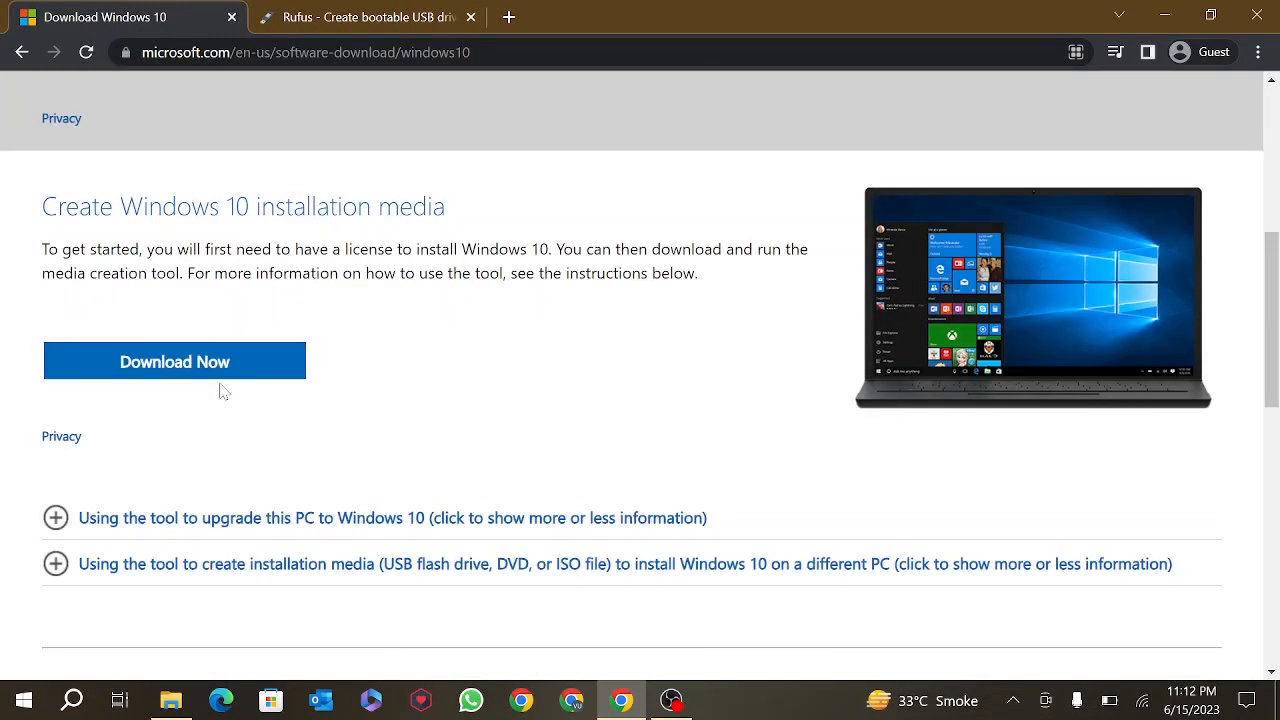
click(200, 376)
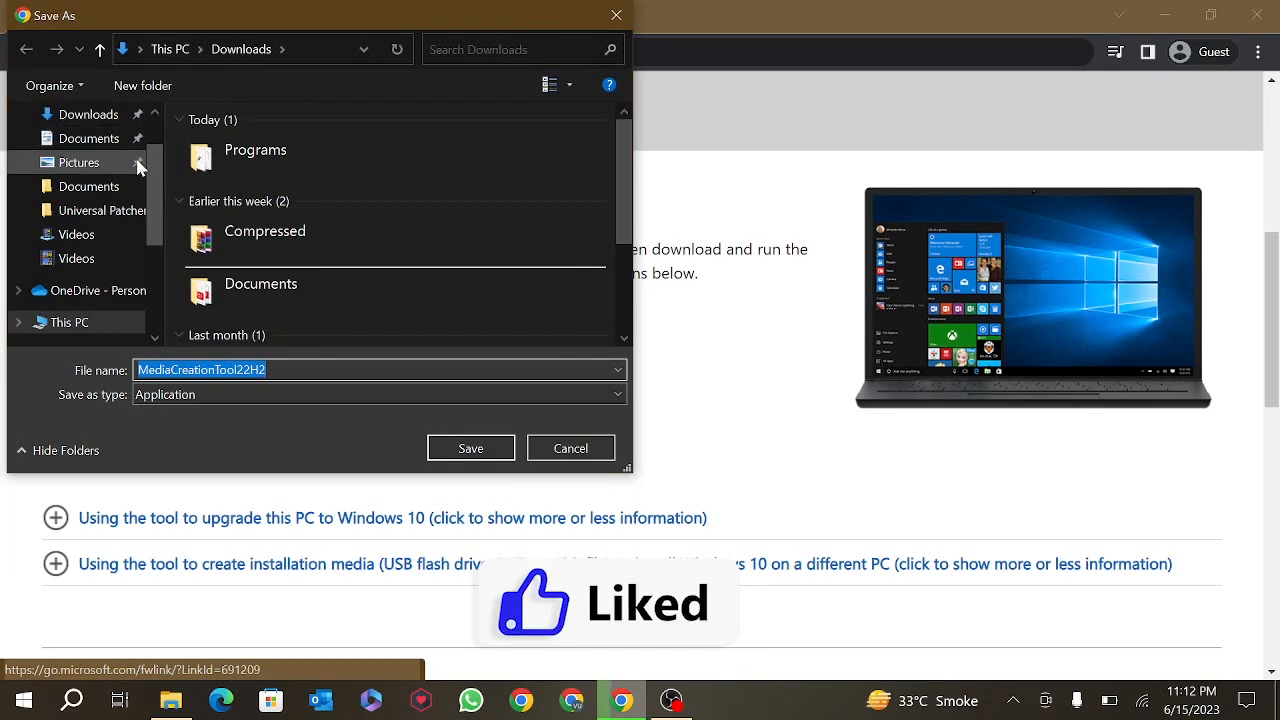
scroll(157, 210, up, 1)
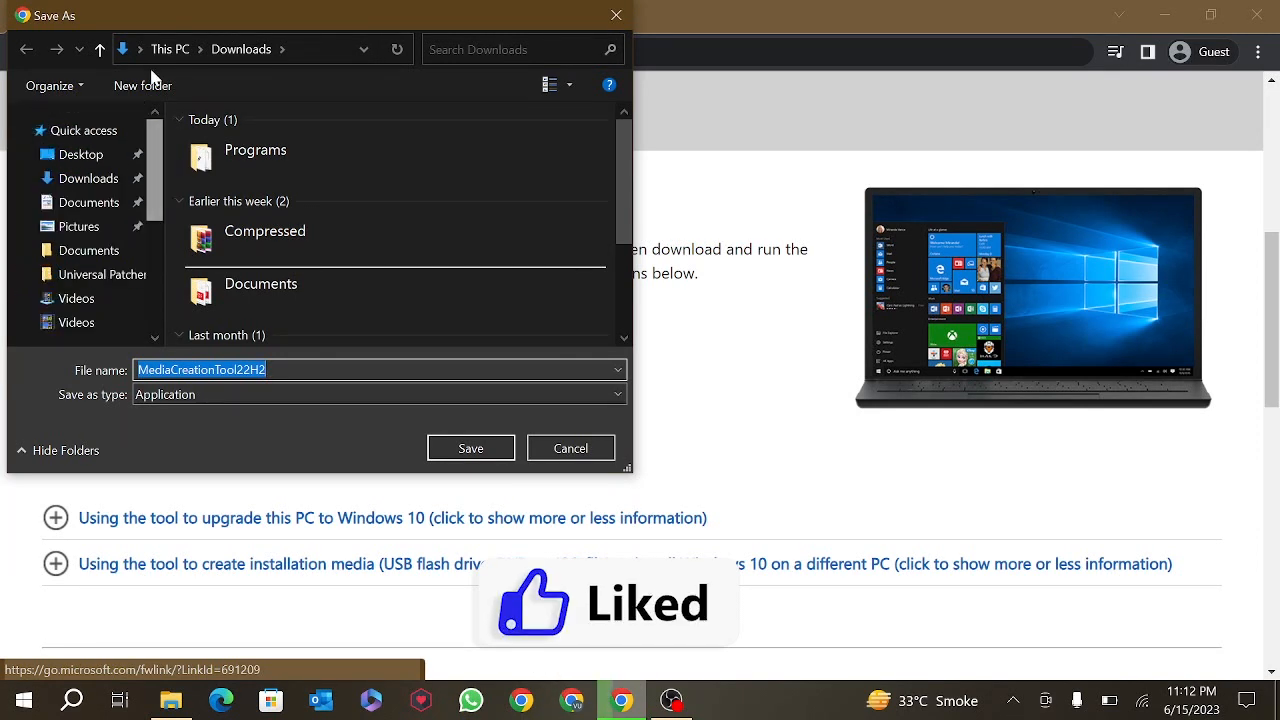
click(100, 165)
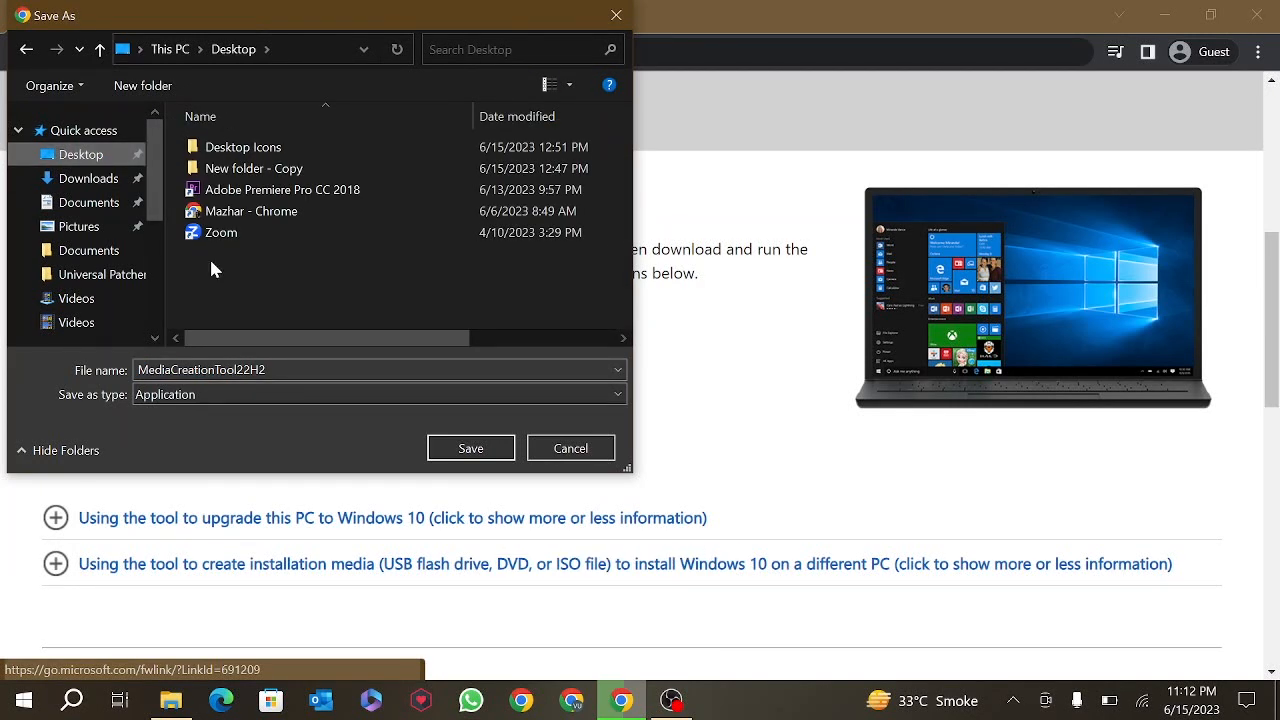
click(484, 449)
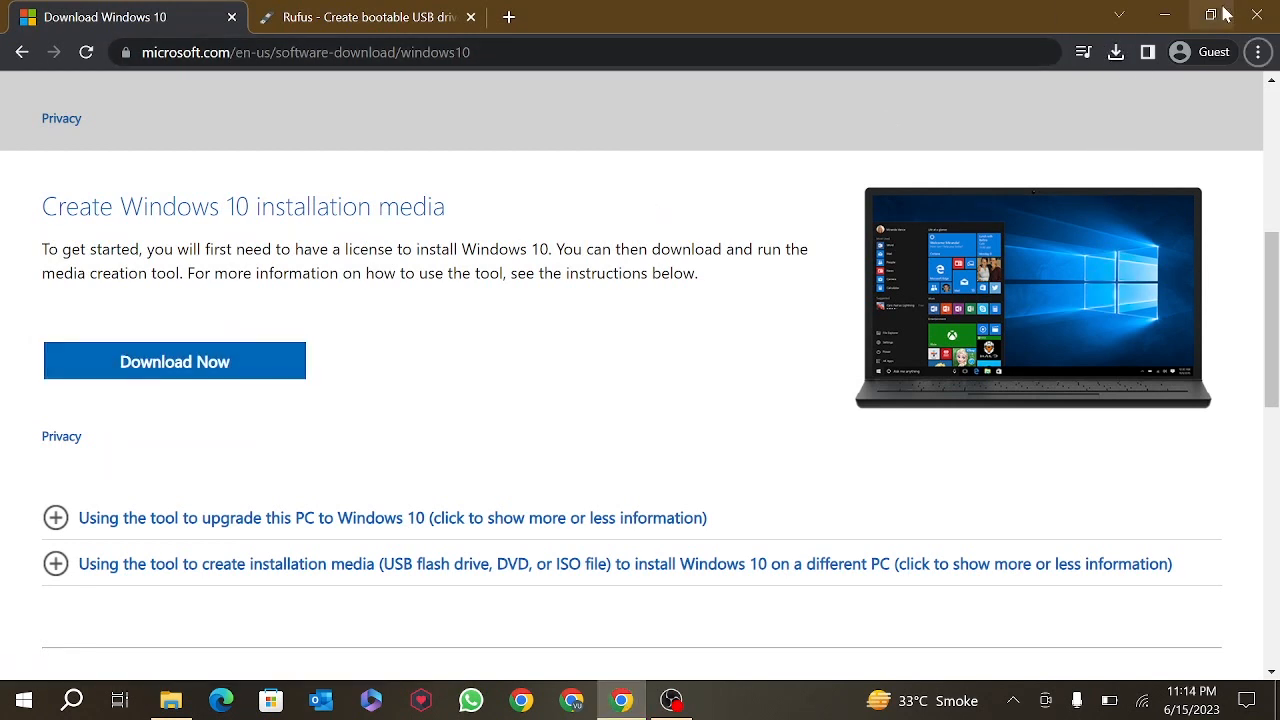
- Minimize Chrome and launch MediaCreationTool22H2 from the desktop
click(1164, 16)
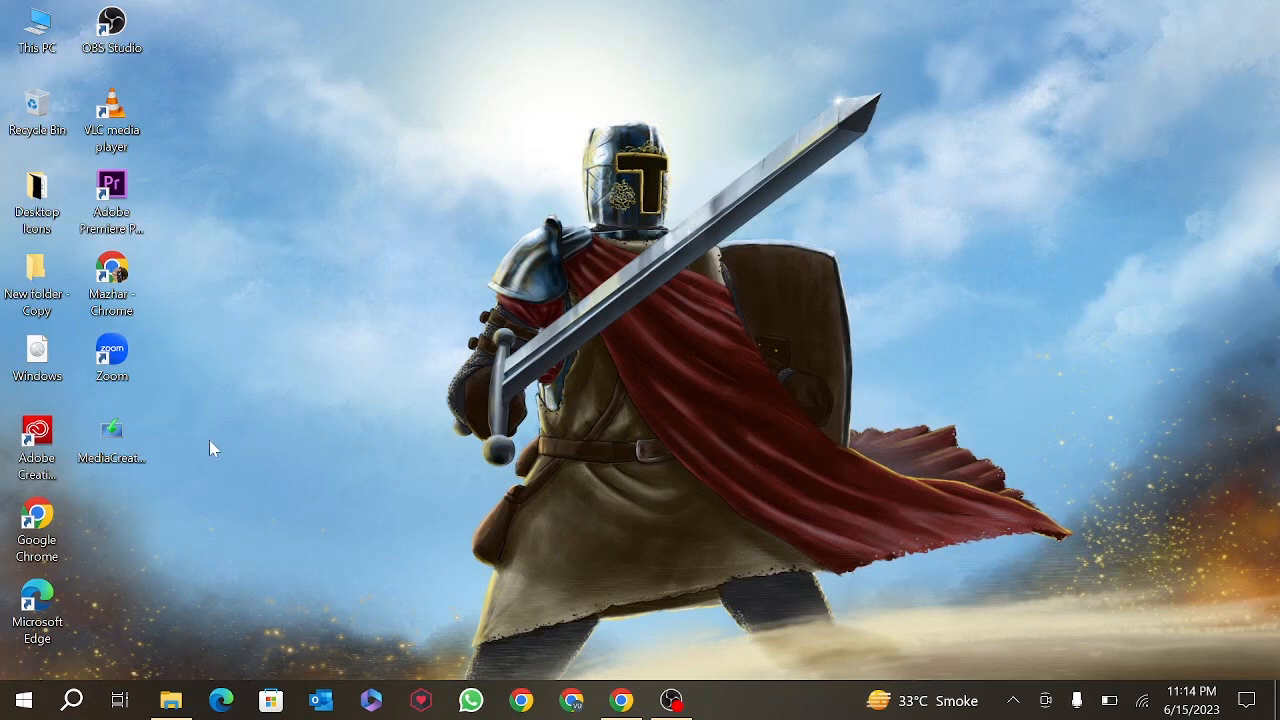
double_click(118, 463)
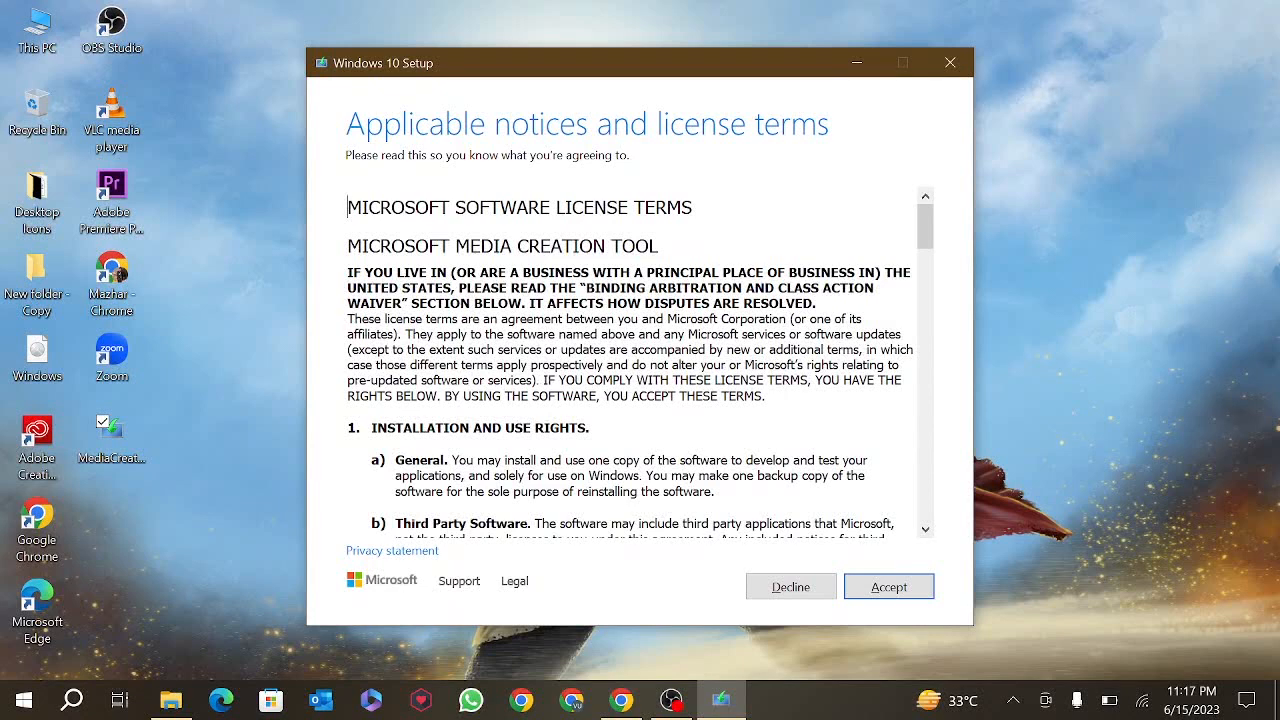
- Accept the Windows 10 license and choose to create installation media for another PC
click(900, 596)
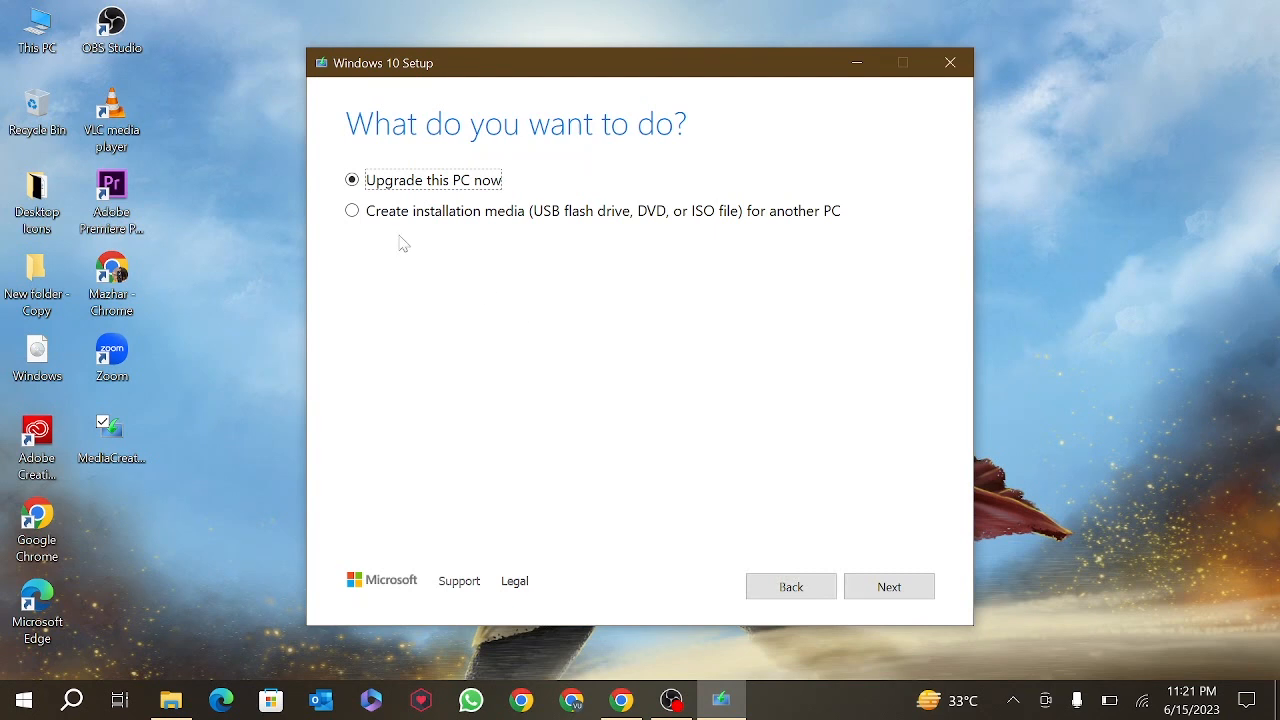
click(354, 217)
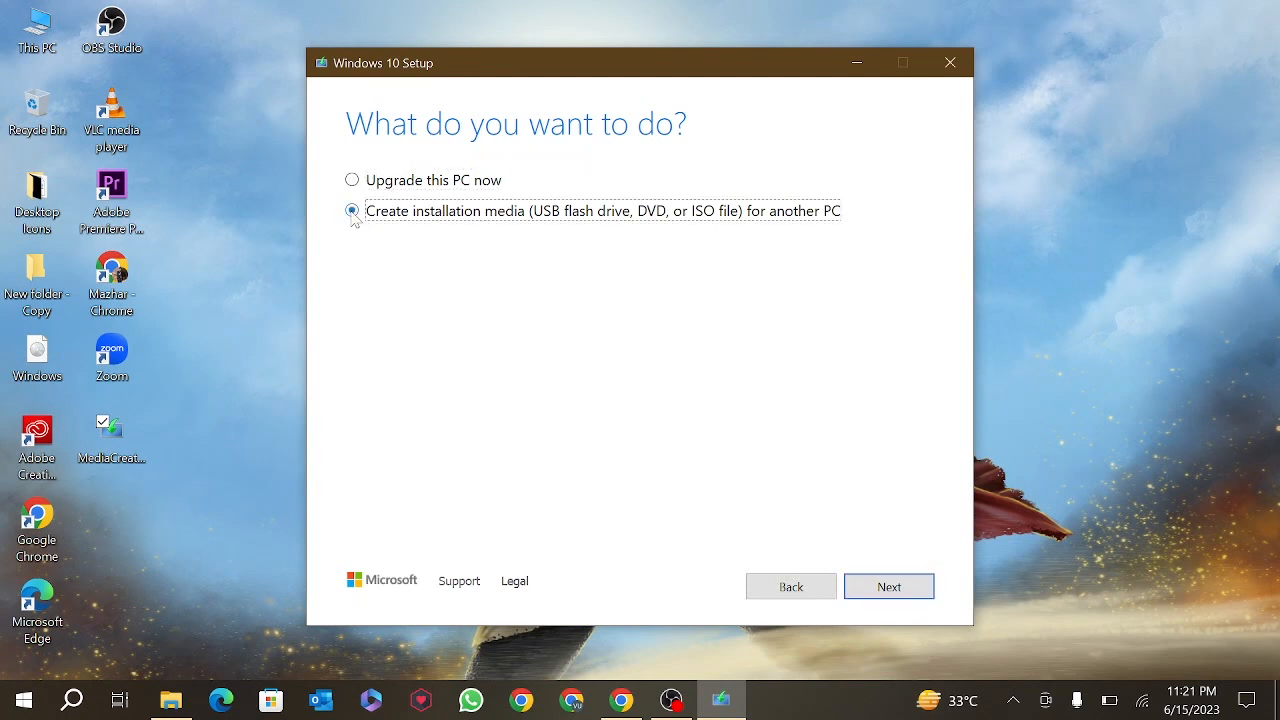
click(889, 587)
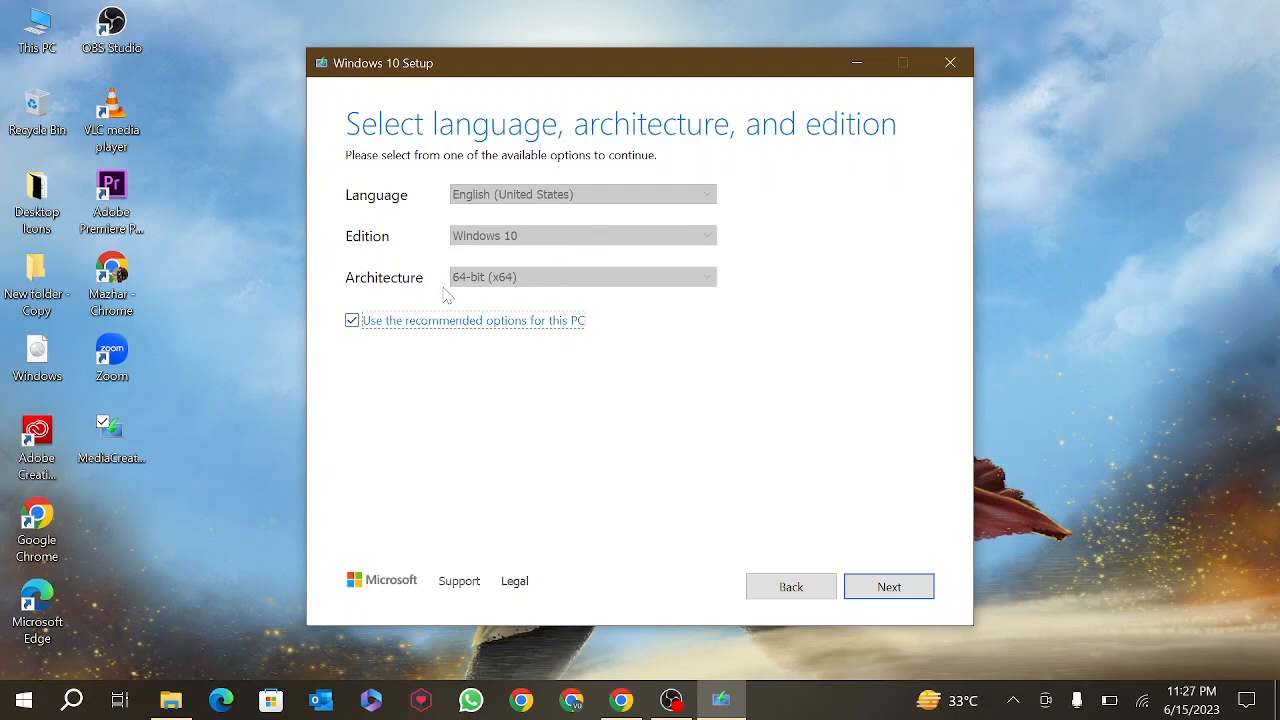
- Turn off the recommended options and set the architecture to 32-bit (x86)
click(352, 321)
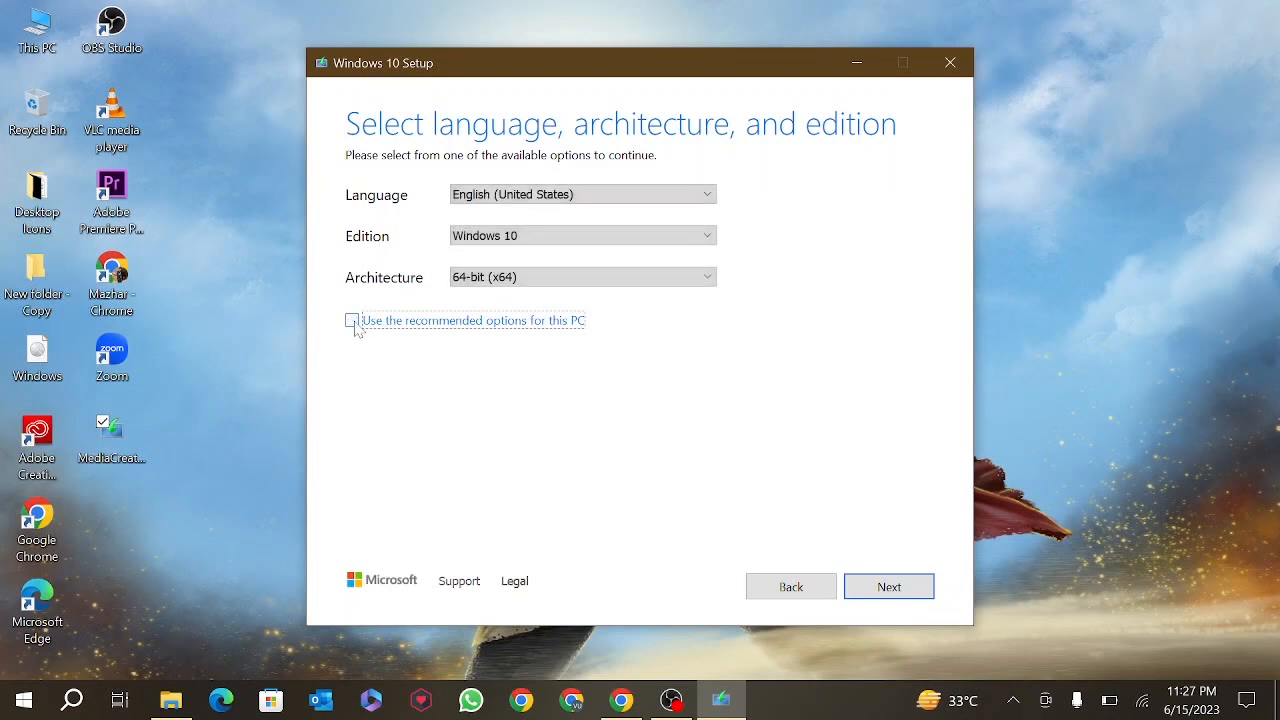
click(476, 282)
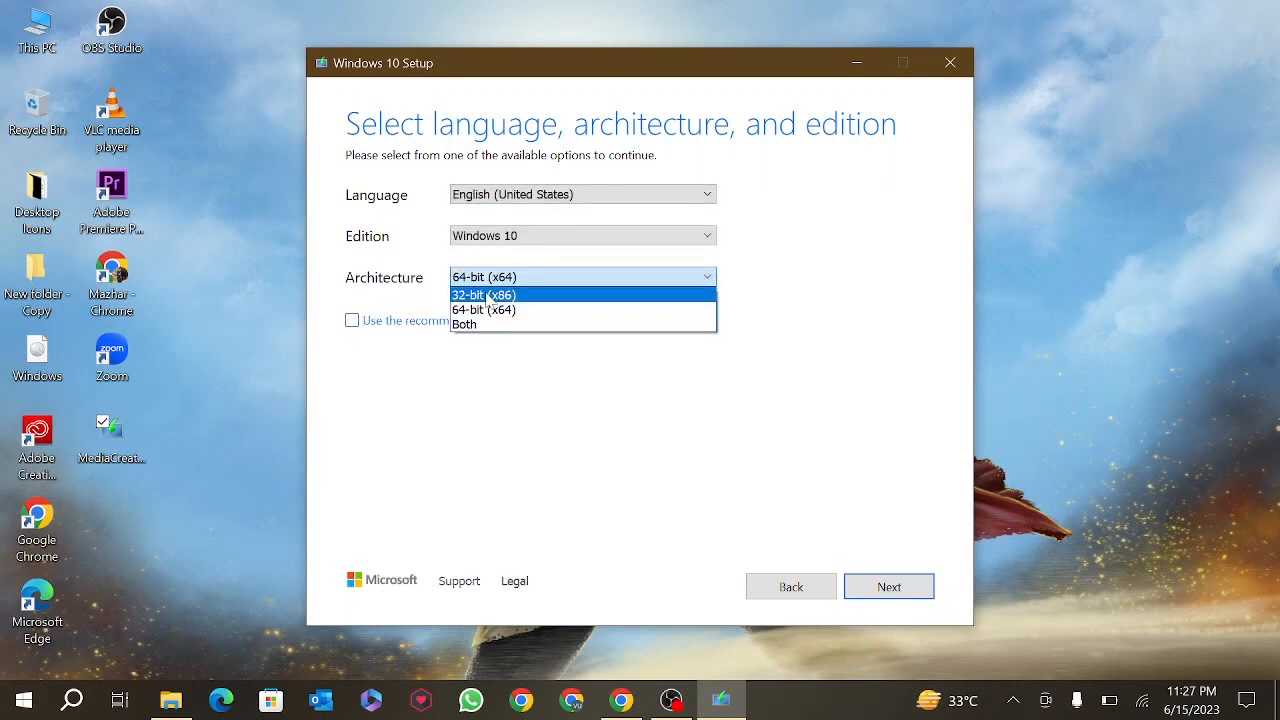
click(490, 295)
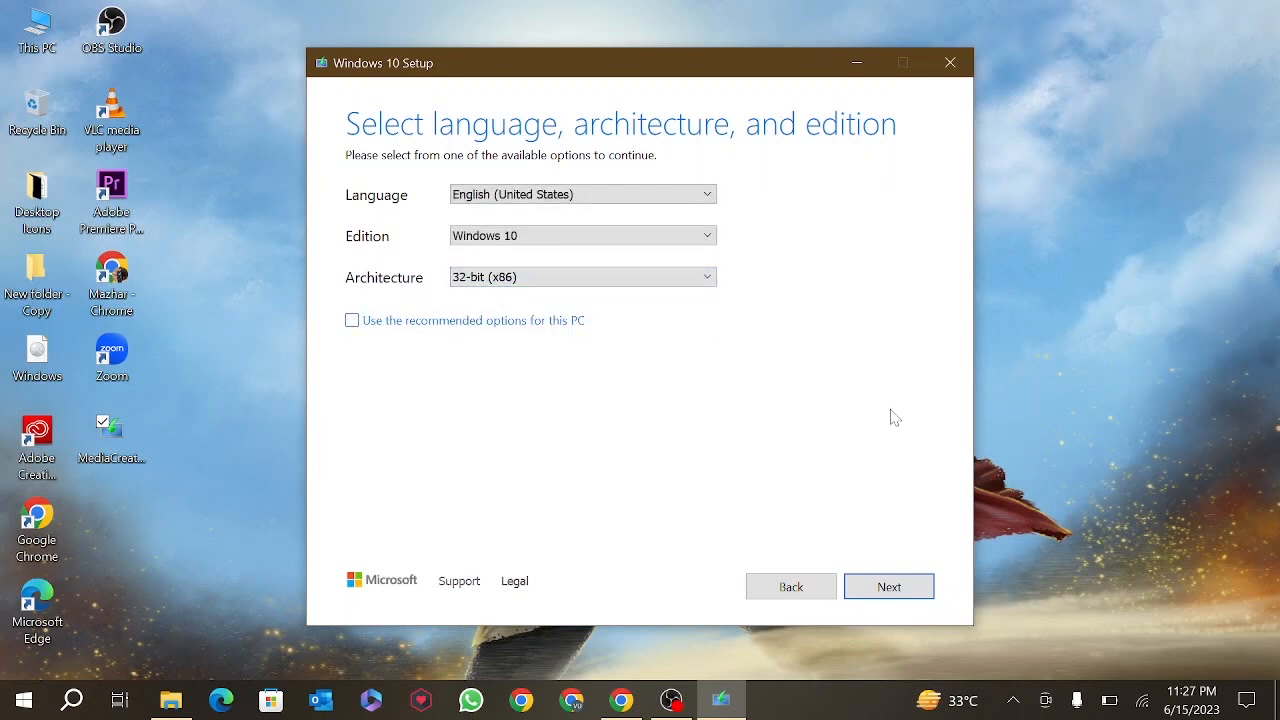
click(894, 596)
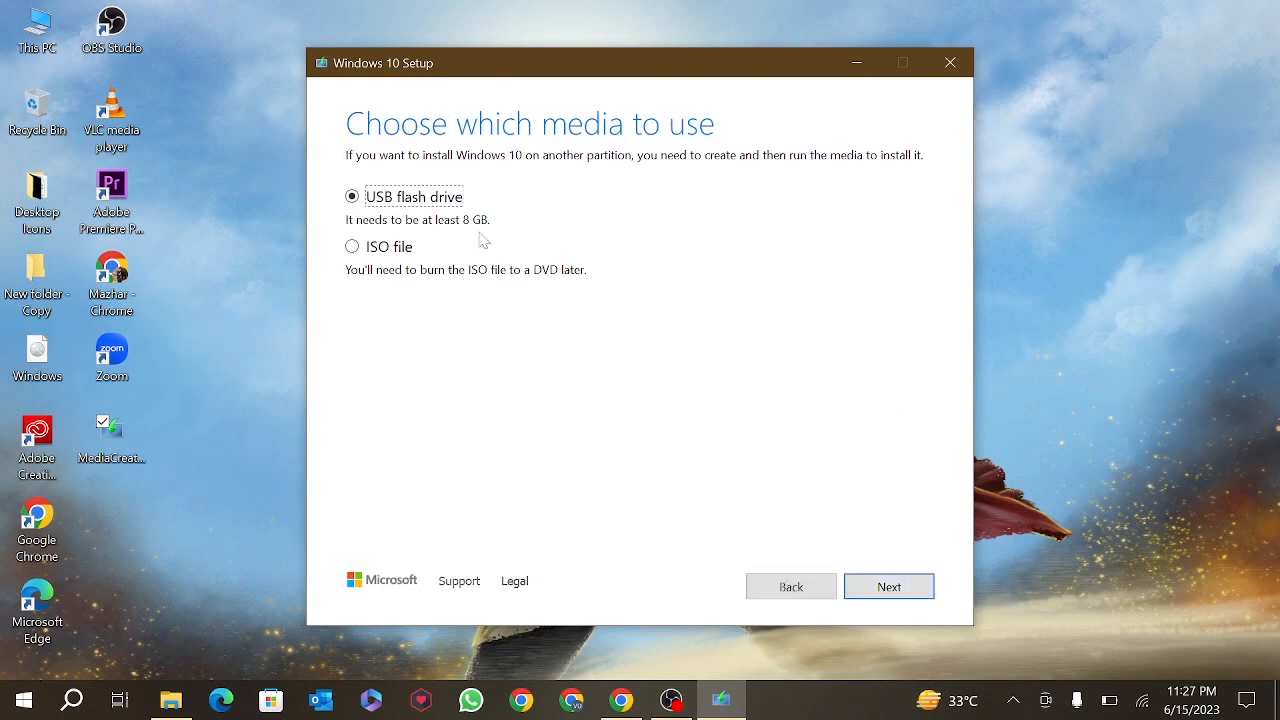
- Choose an ISO file as the installation media type
click(352, 250)
click(876, 592)
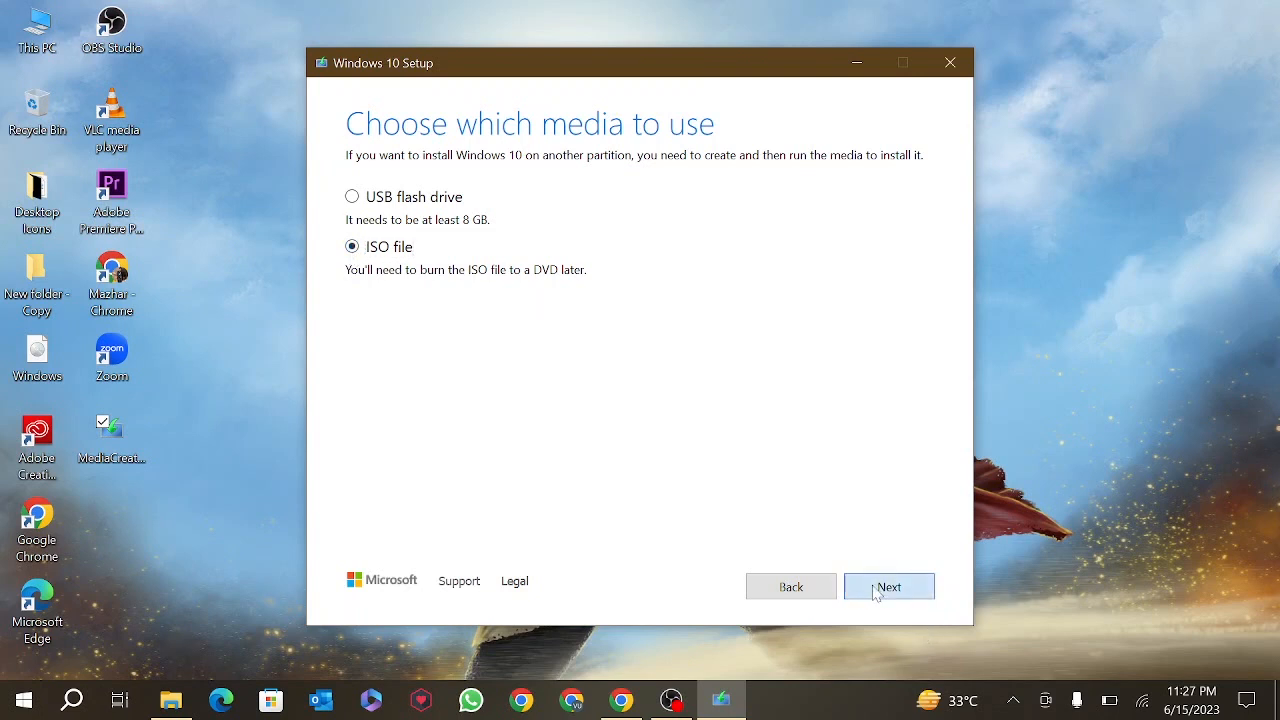
click(876, 590)
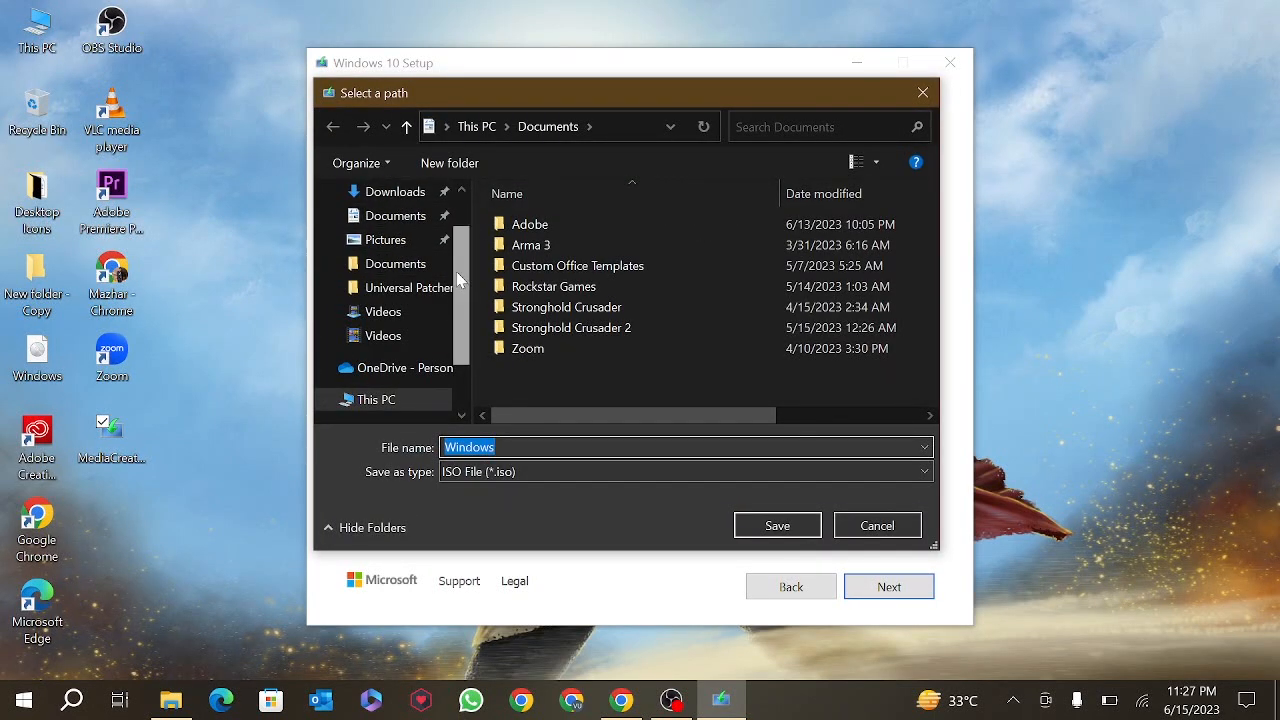
- Save the ISO as Windows in Documents and minimize Setup while it downloads
click(777, 526)
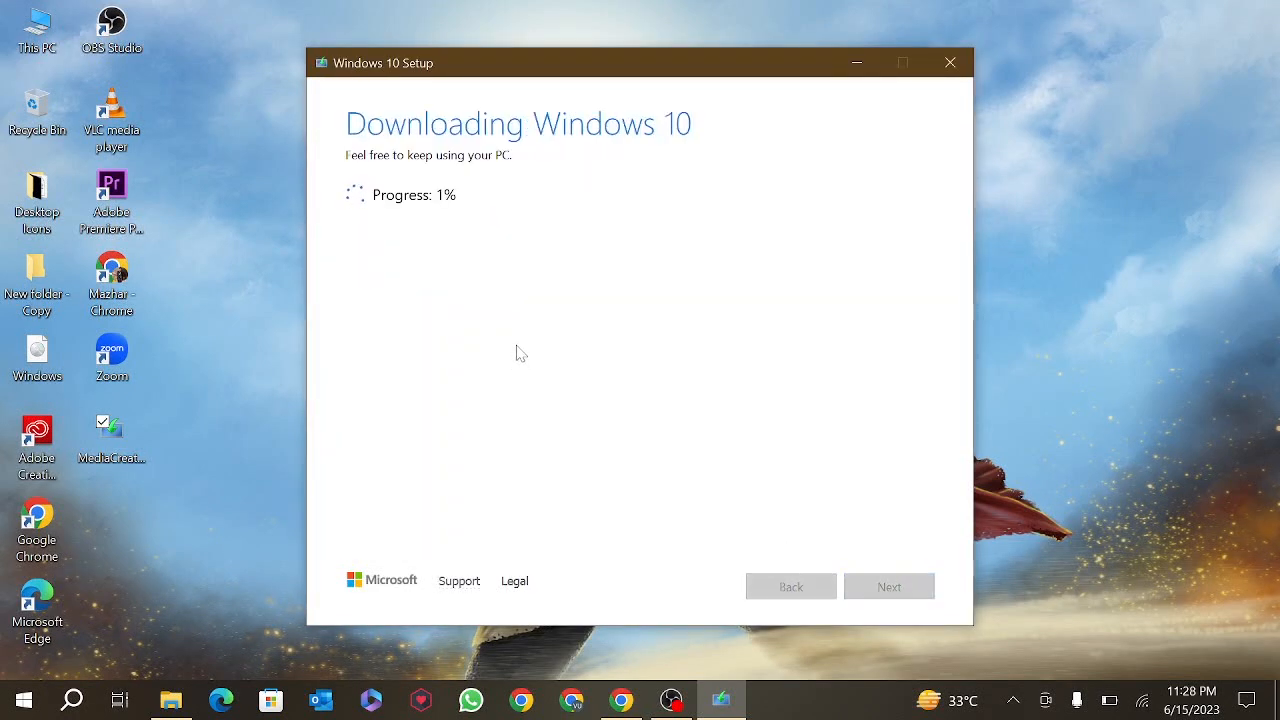
click(868, 64)
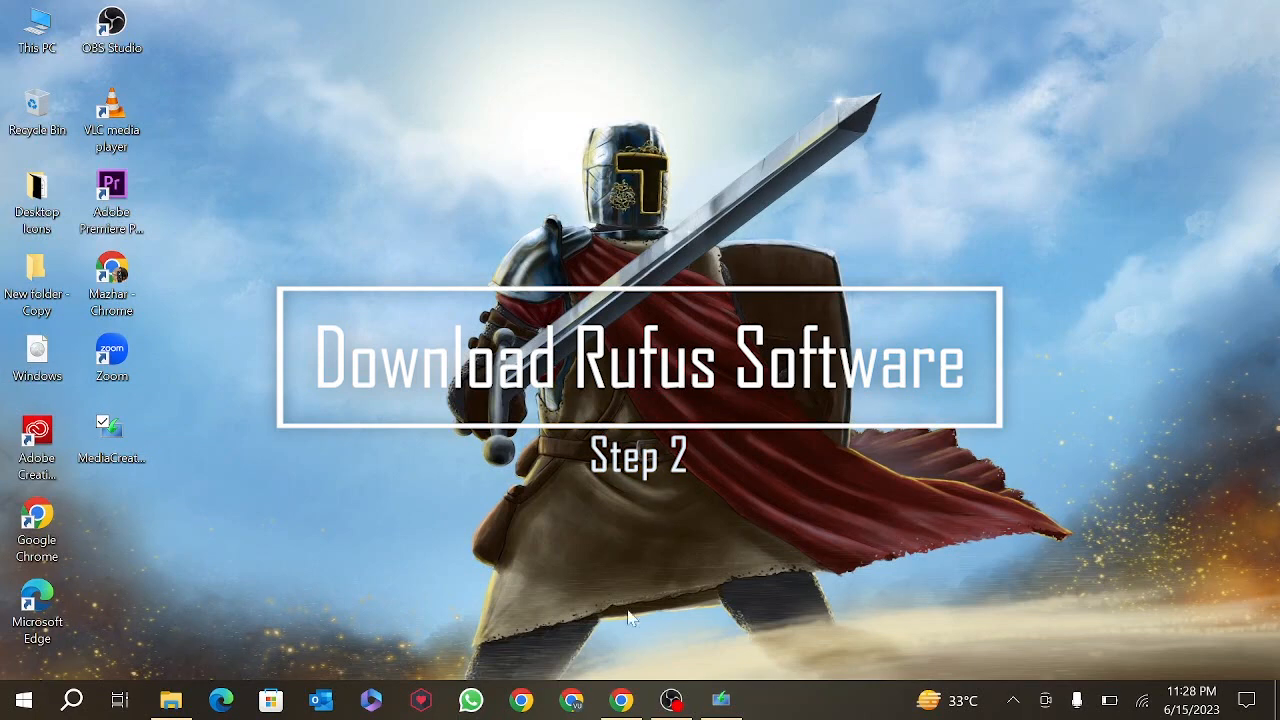
- Download rufus-4.1.exe from the Rufus website to the Desktop and launch it
mouse_move(622, 700)
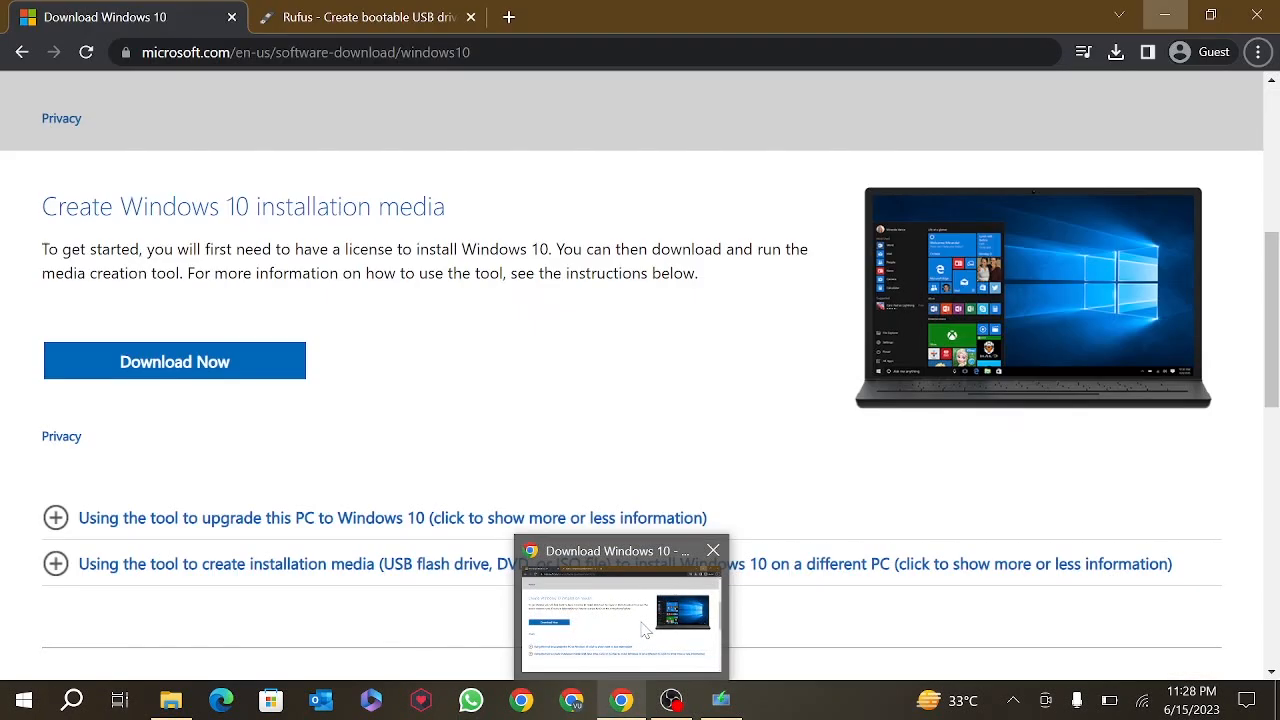
click(614, 610)
click(313, 20)
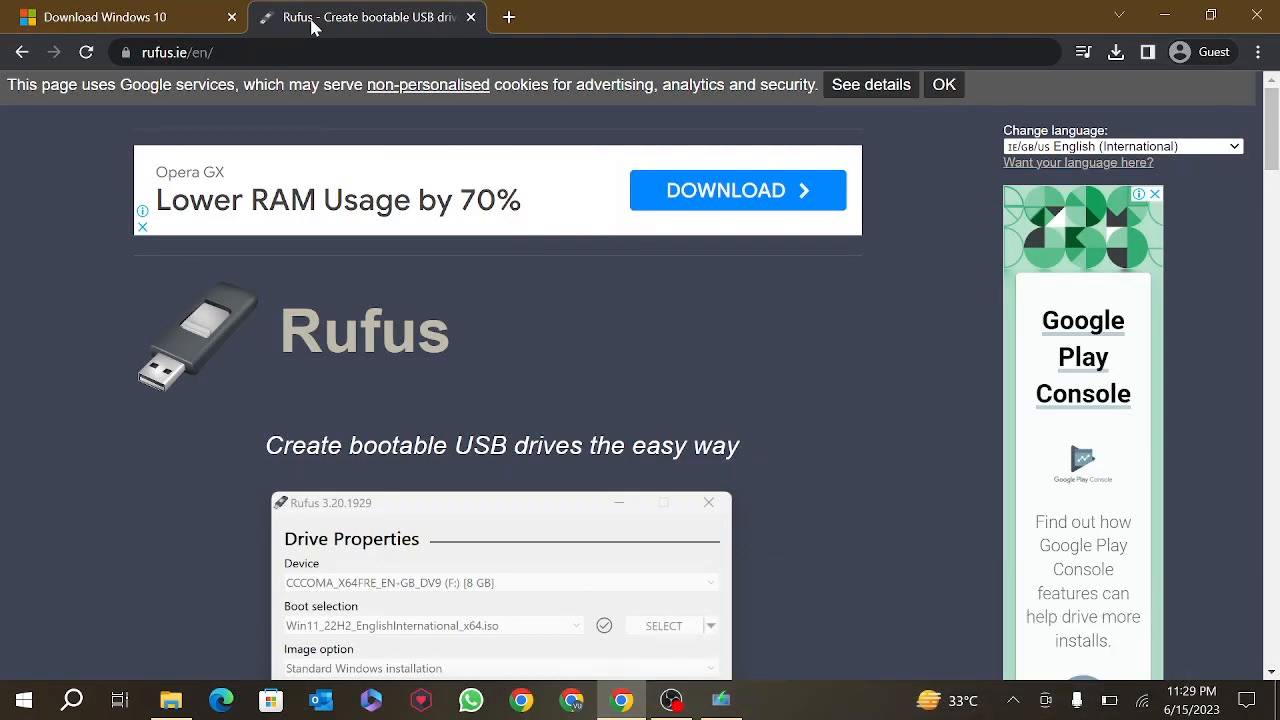
drag(1272, 133, 1273, 228)
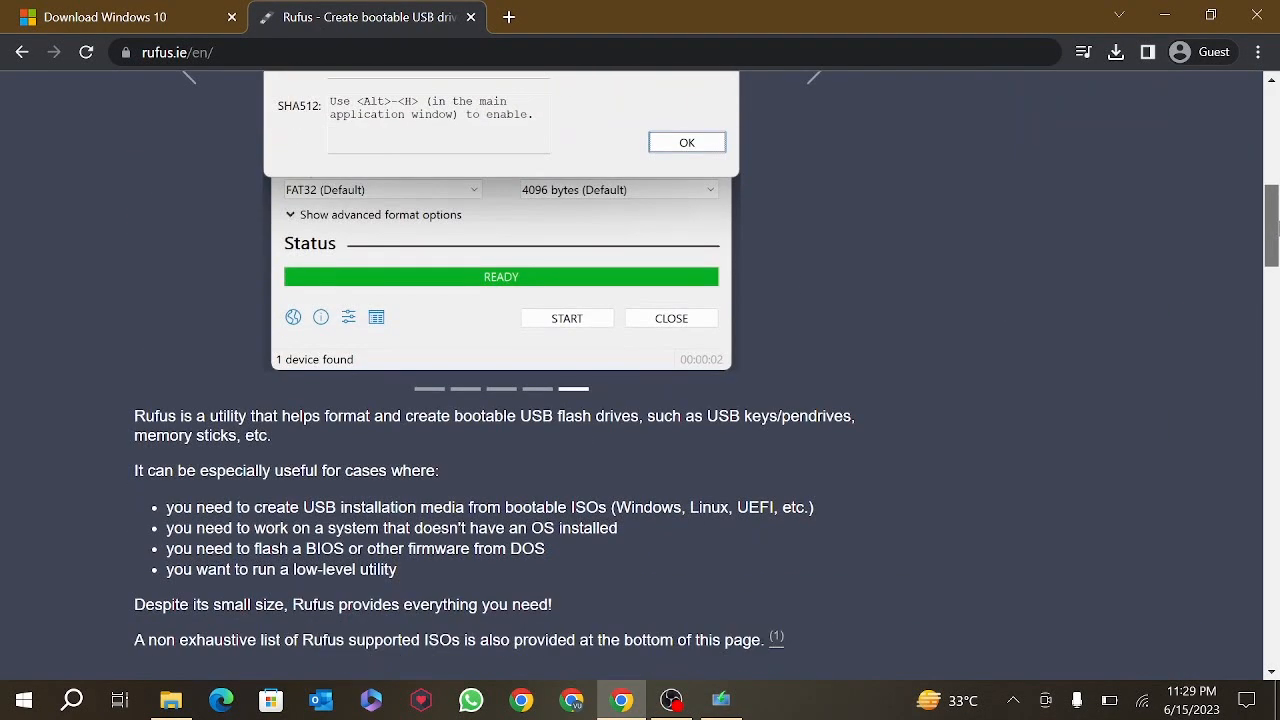
scroll(700, 350, down, 5)
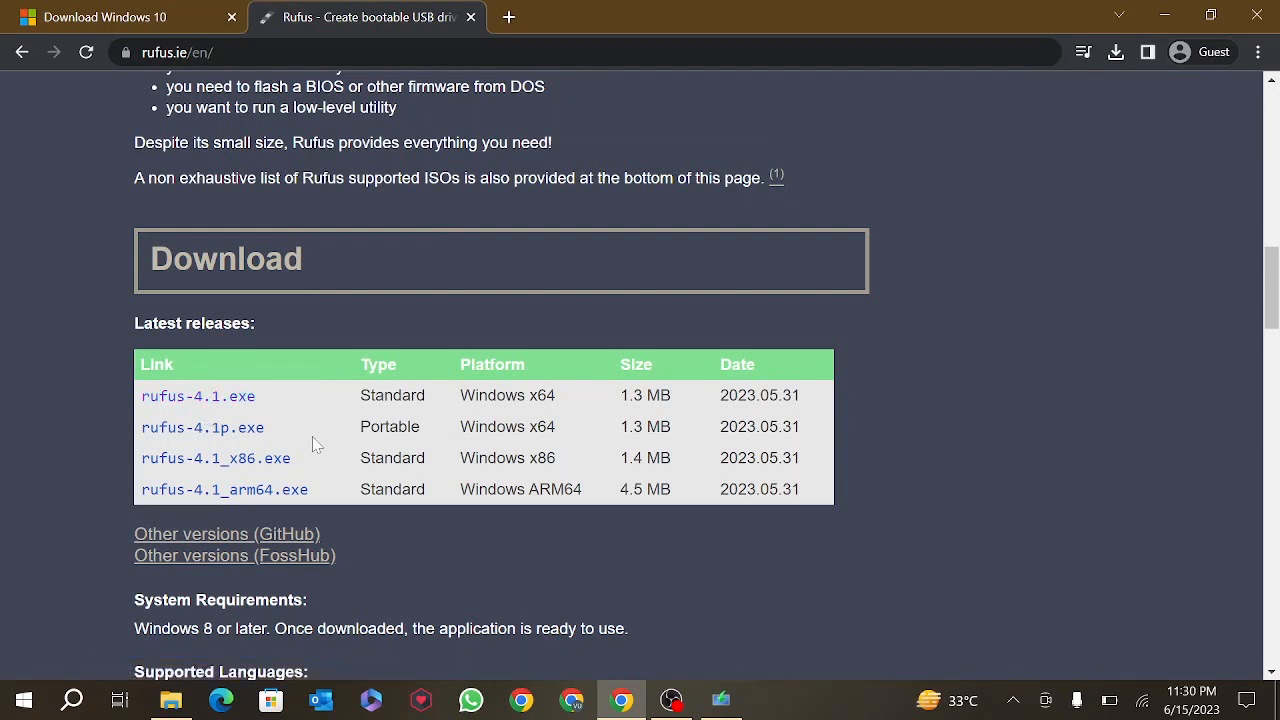
click(252, 397)
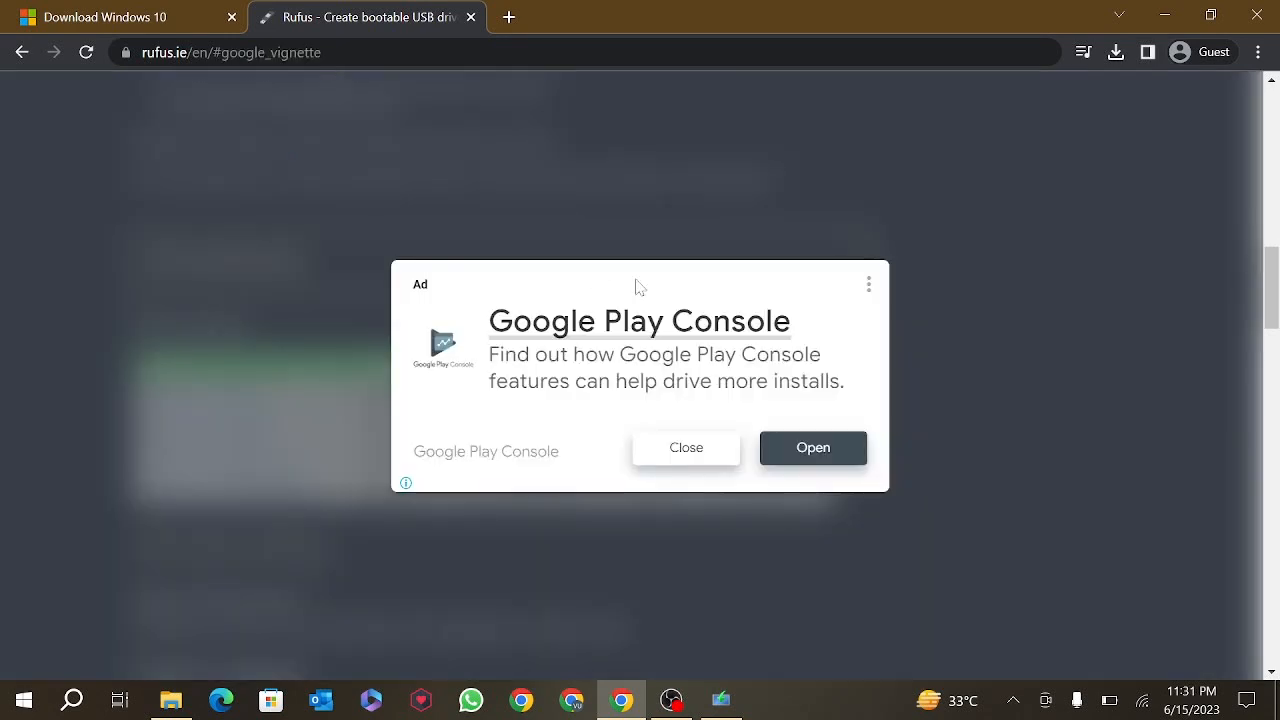
click(686, 458)
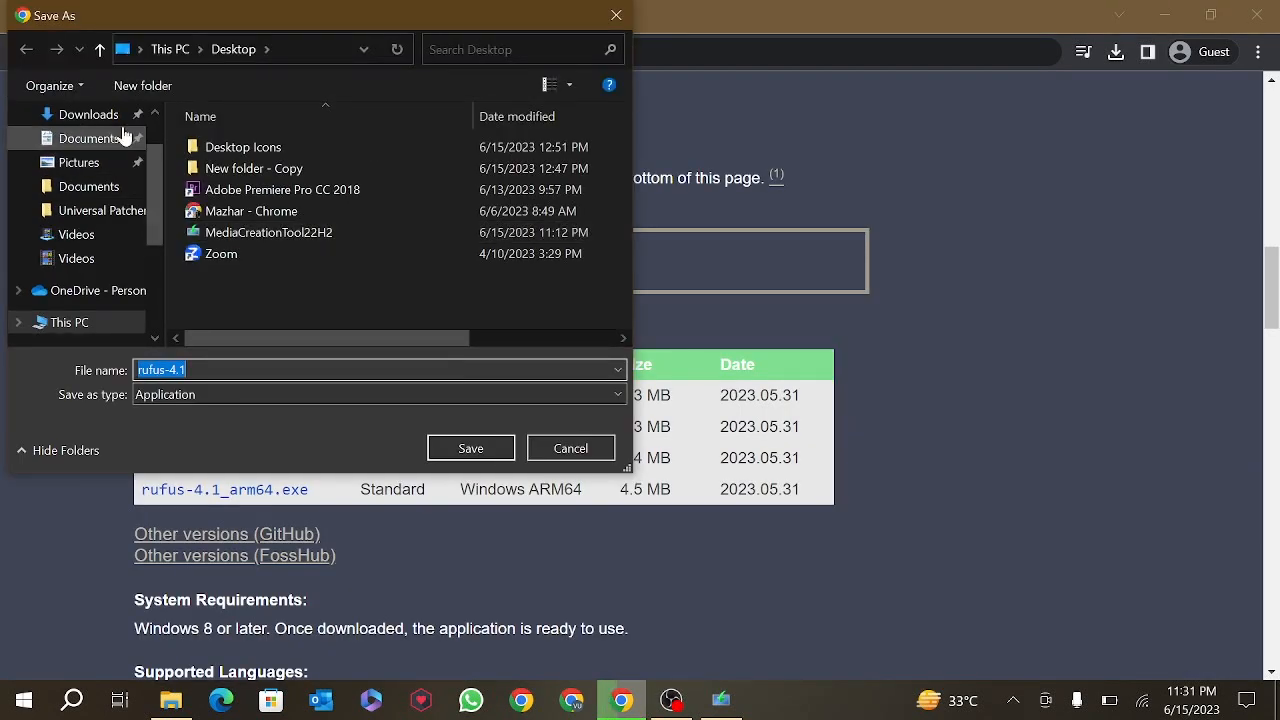
click(484, 445)
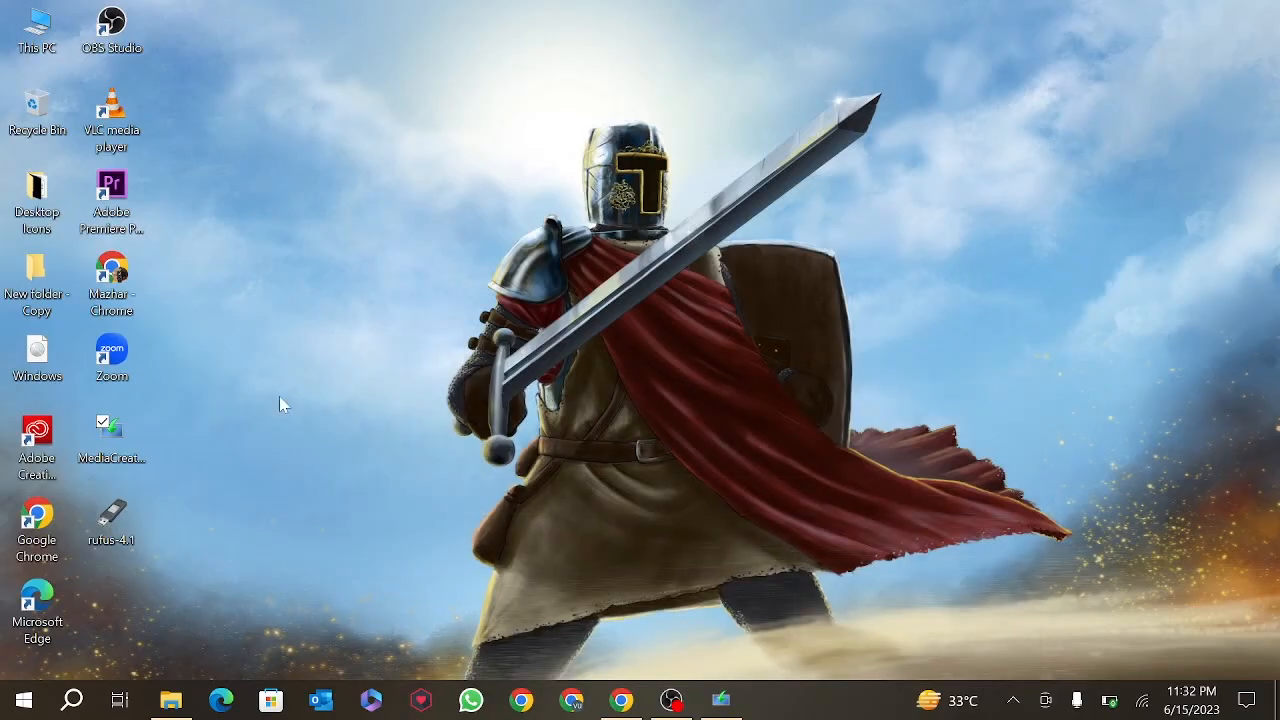
double_click(118, 519)
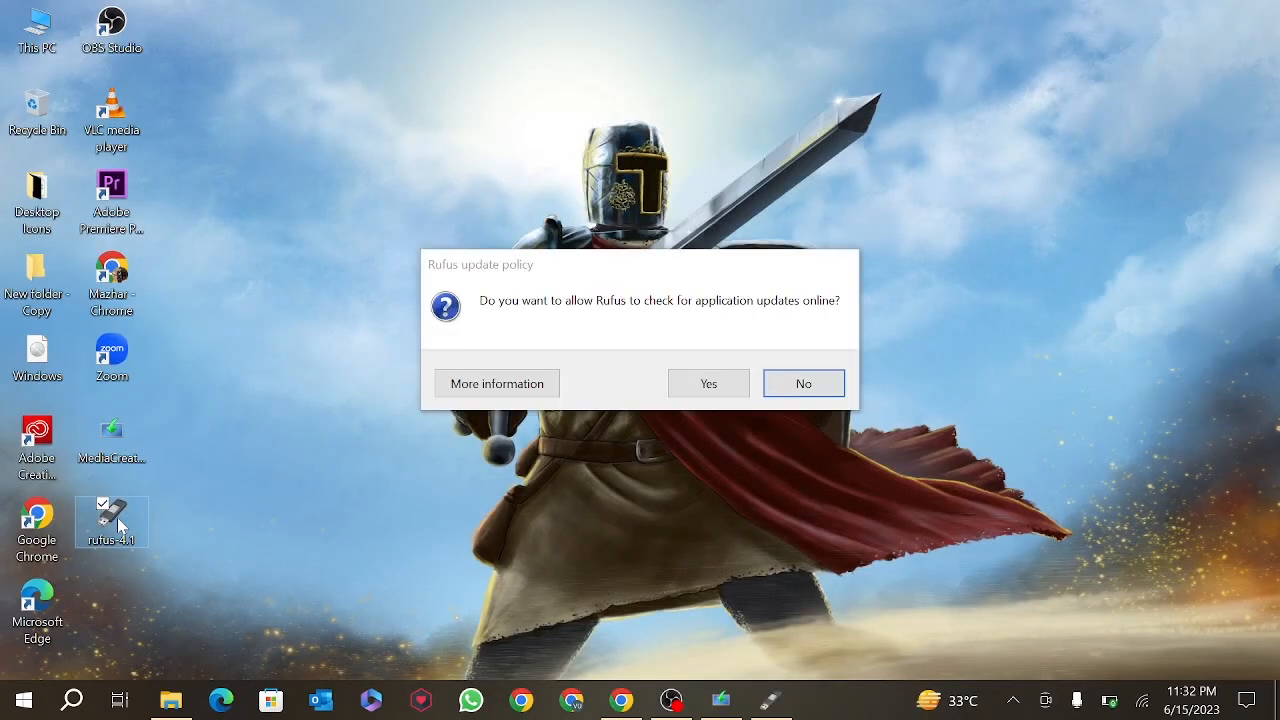
- Allow Rufus update checks, confirm the USB drive, and select Windows.iso from the Desktop
click(709, 385)
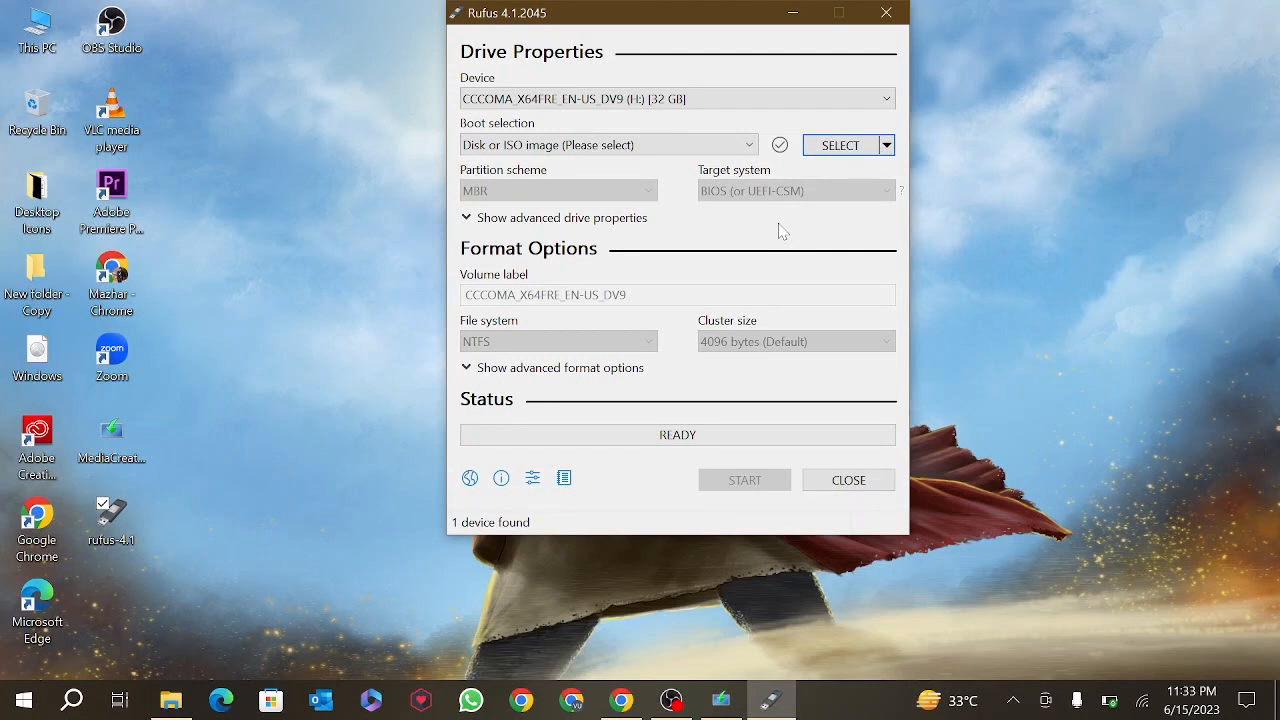
click(870, 103)
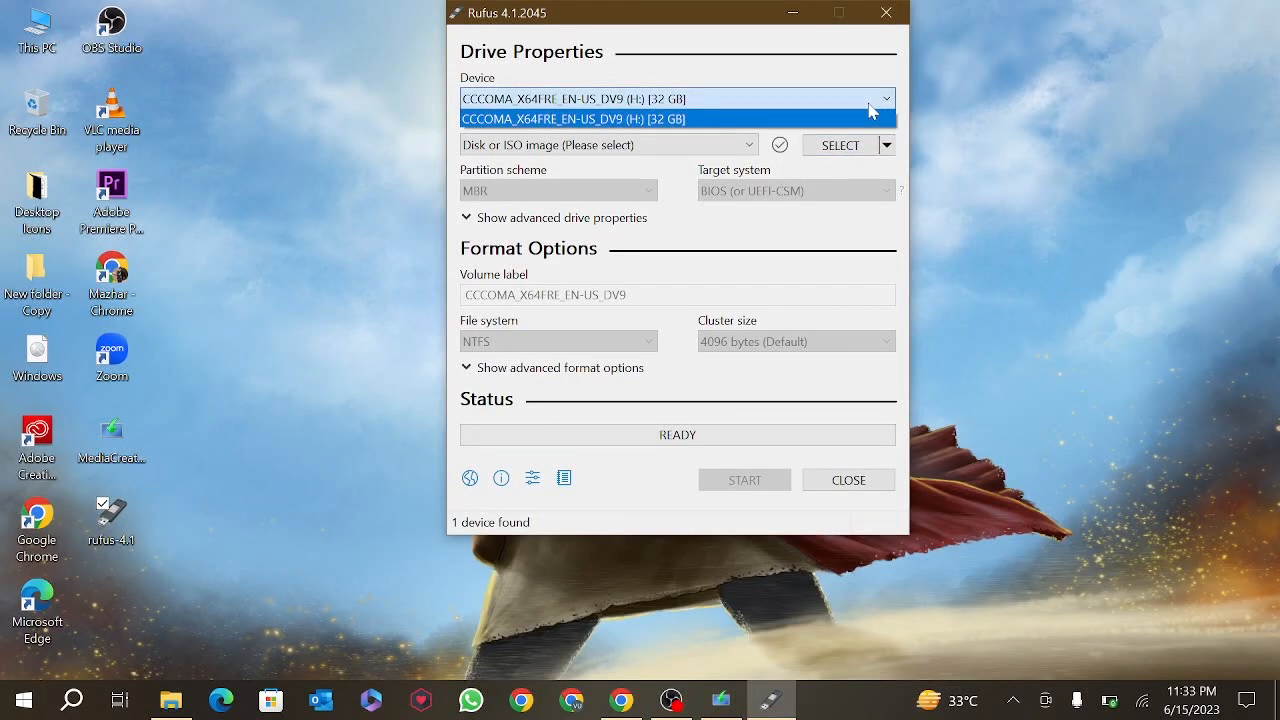
click(862, 168)
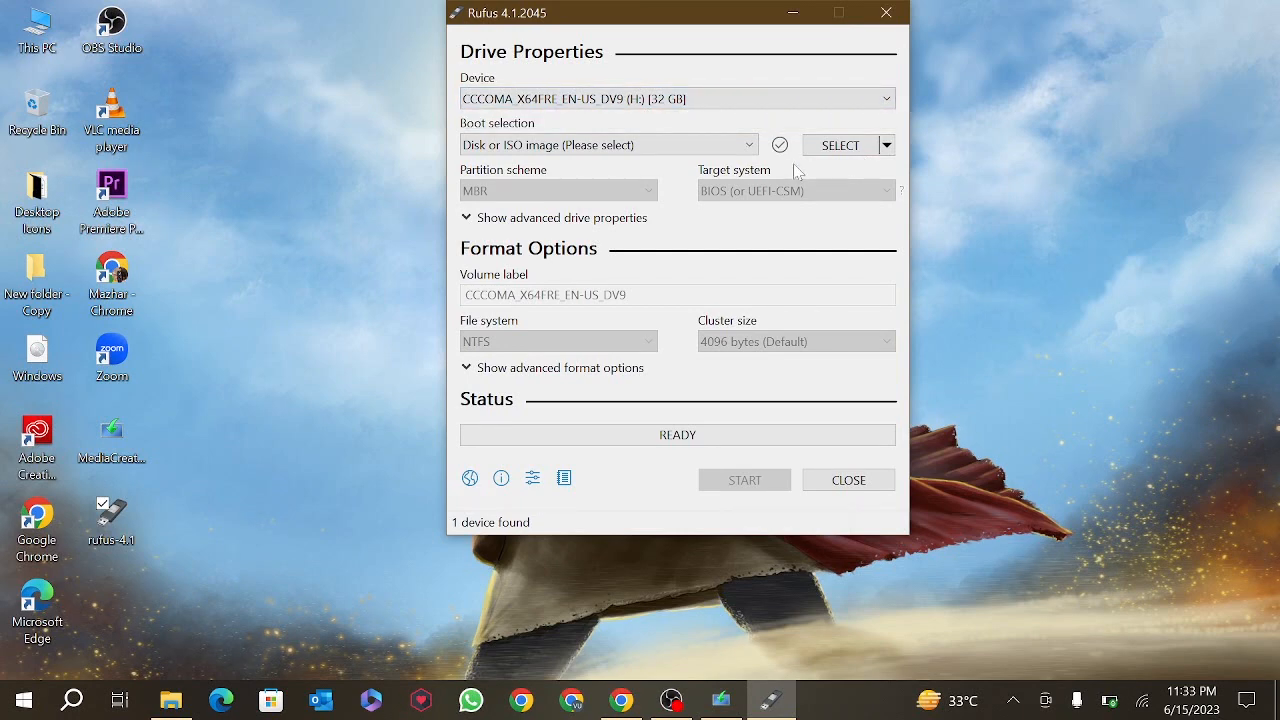
click(850, 156)
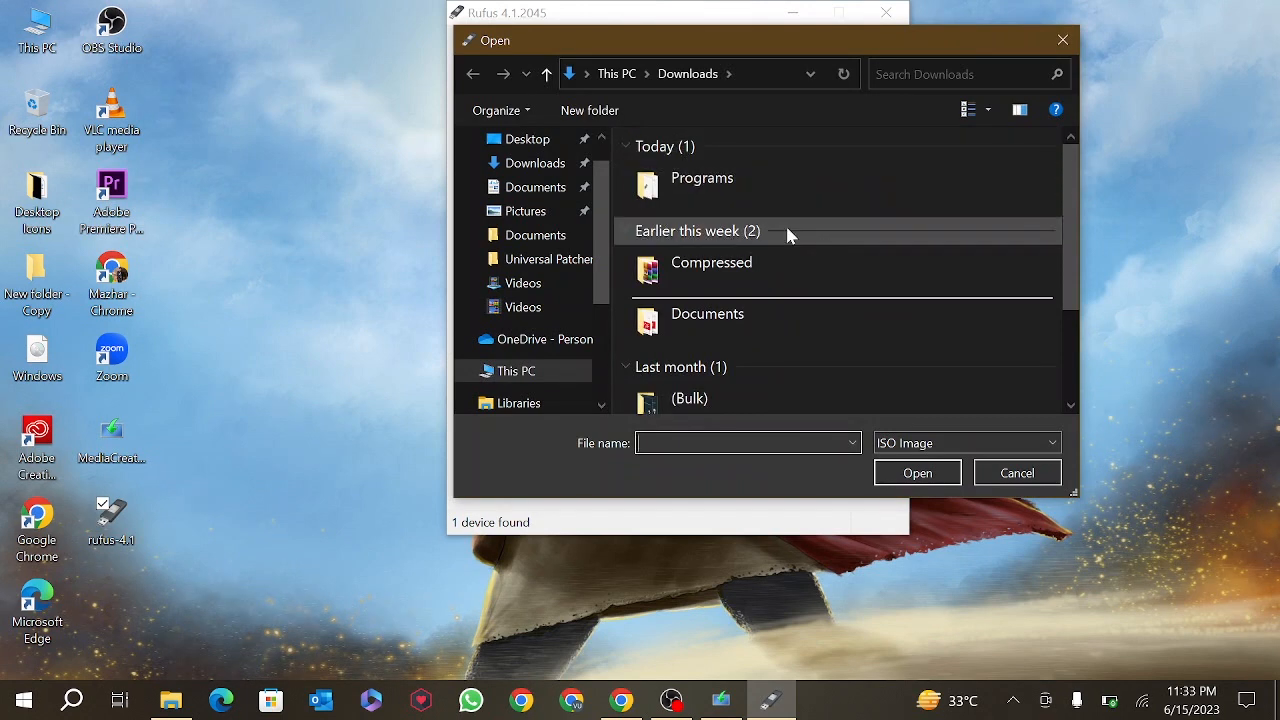
click(511, 142)
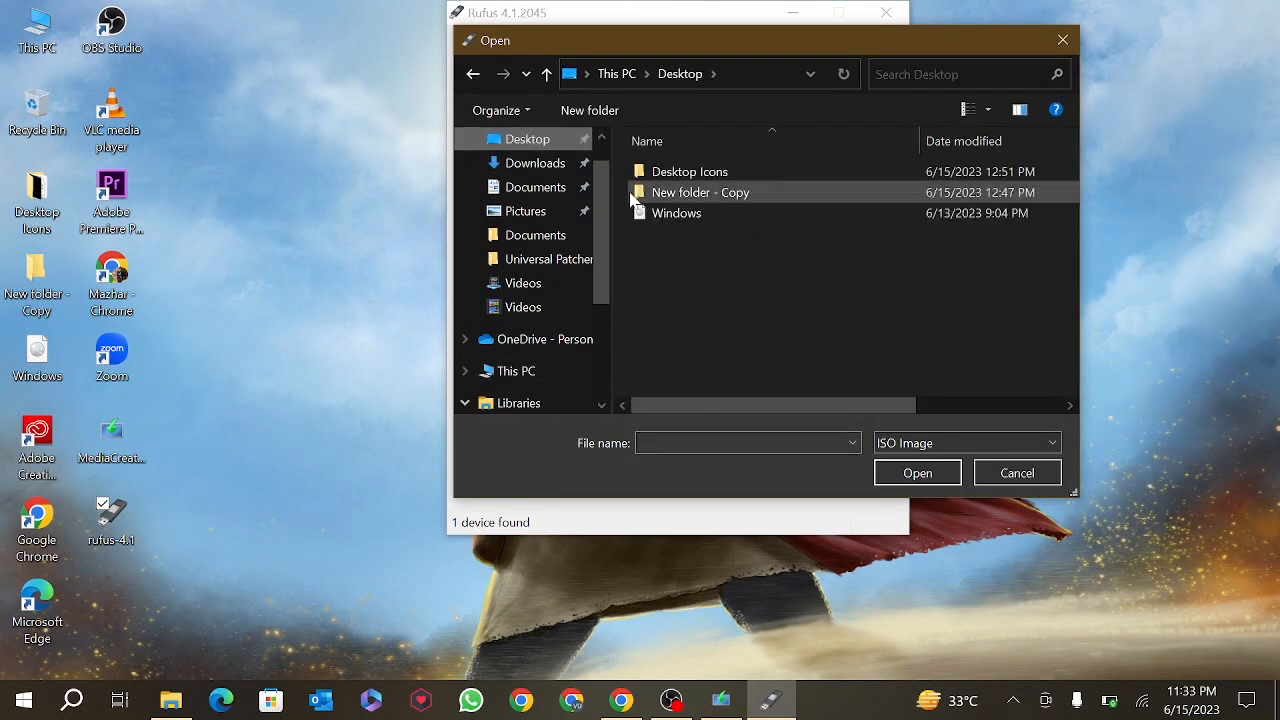
click(686, 220)
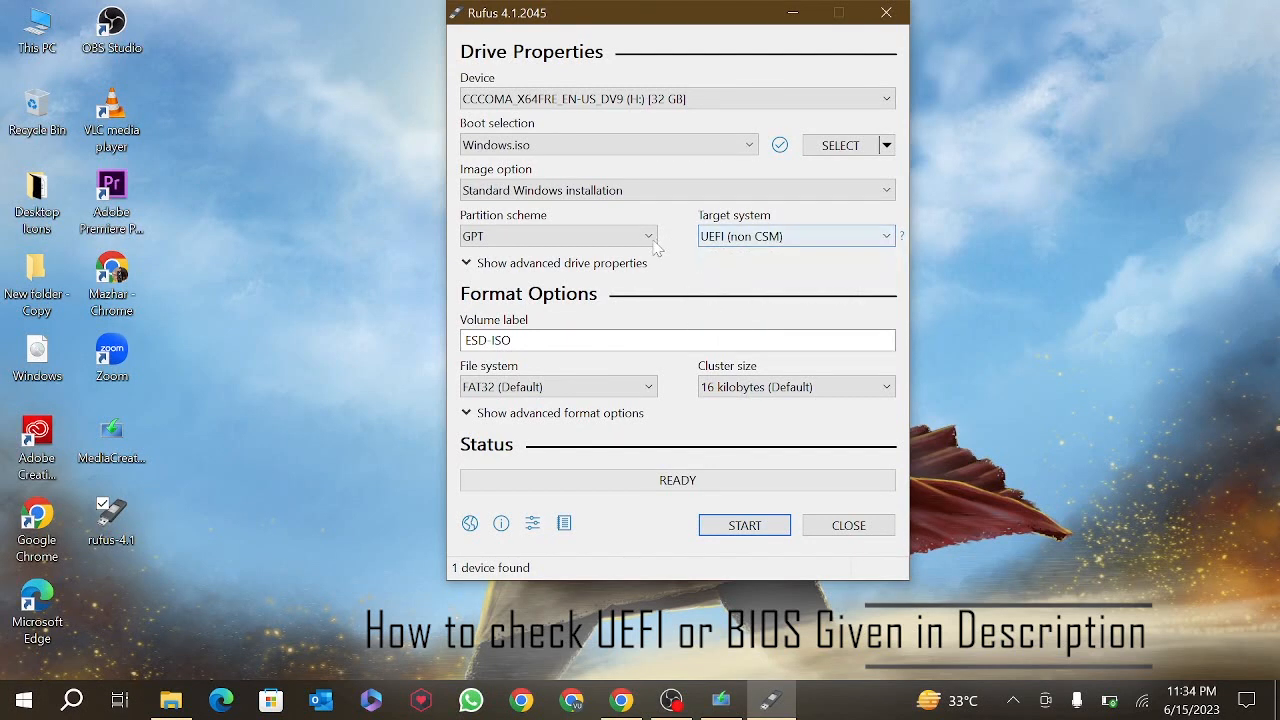
- Set the partition scheme to MBR and start writing, accepting the data-erase warning
click(623, 244)
click(601, 256)
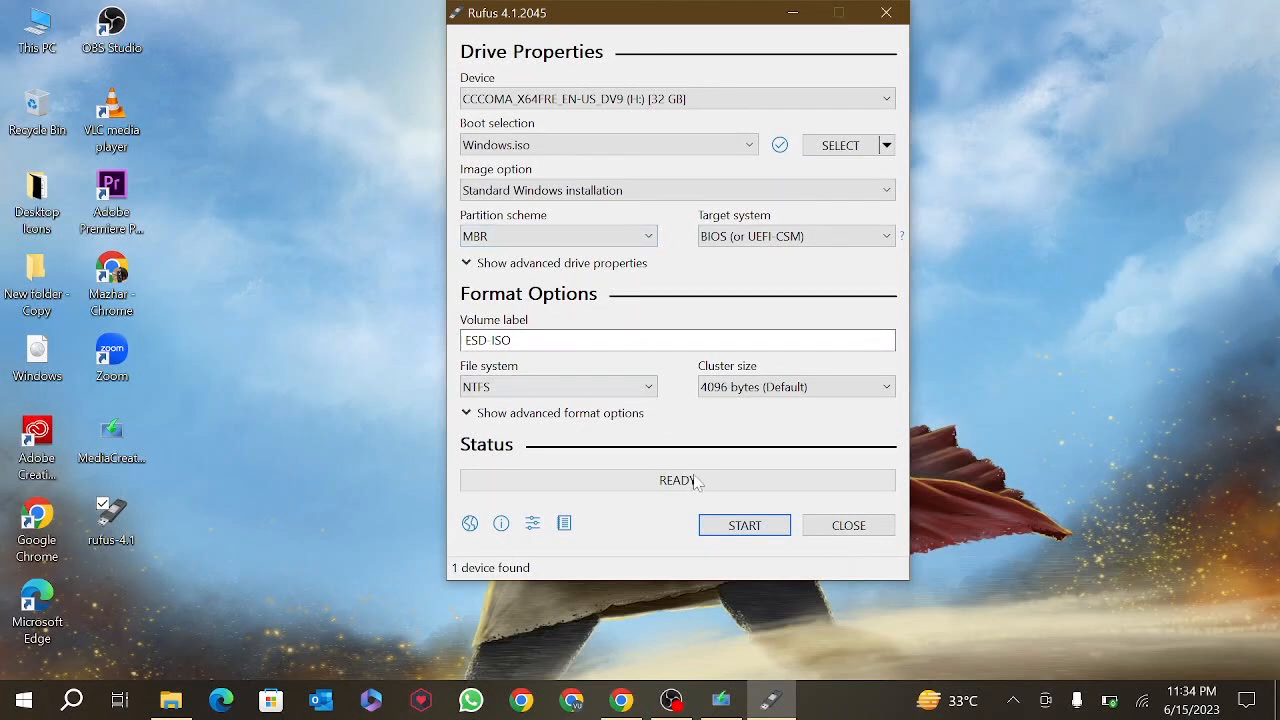
click(741, 527)
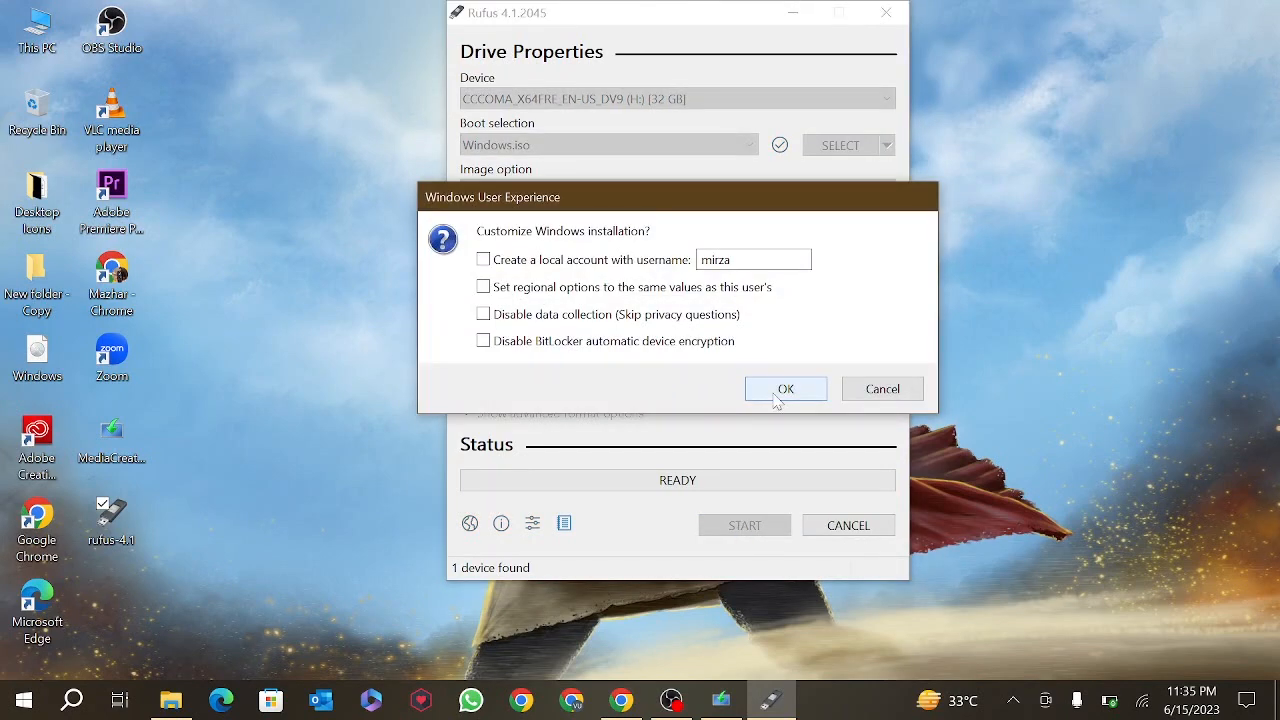
click(785, 389)
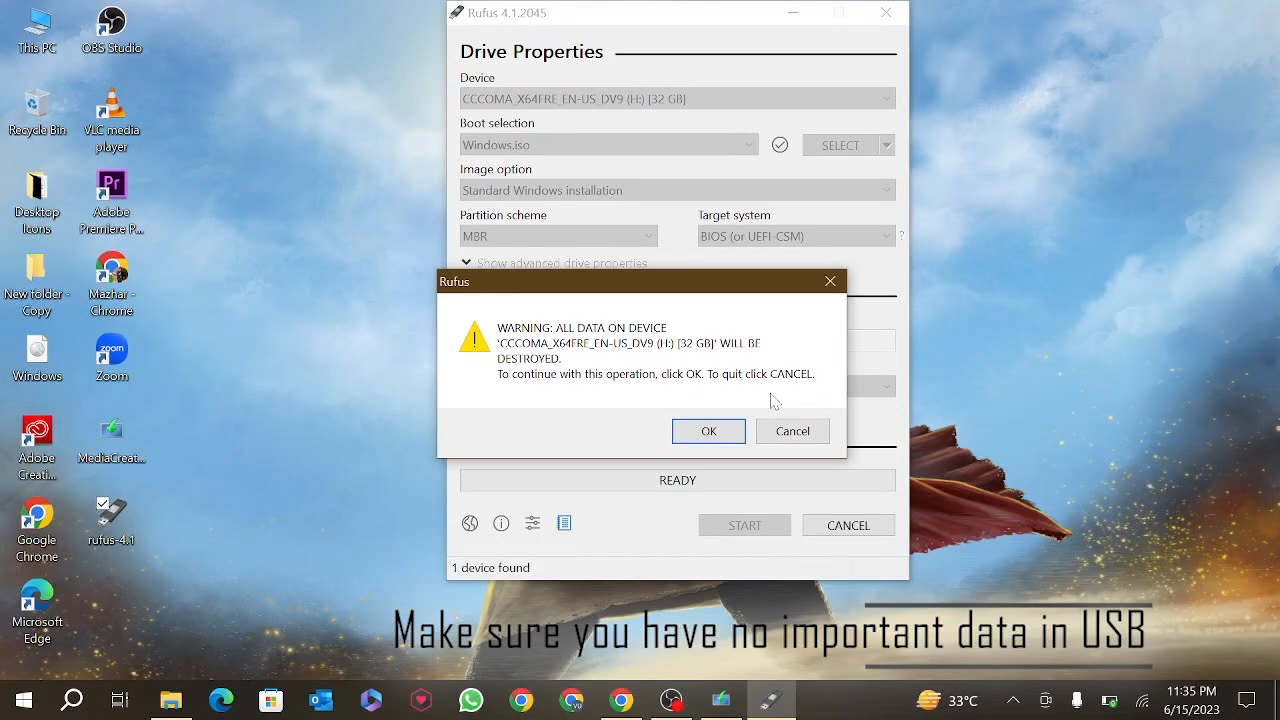
click(716, 432)
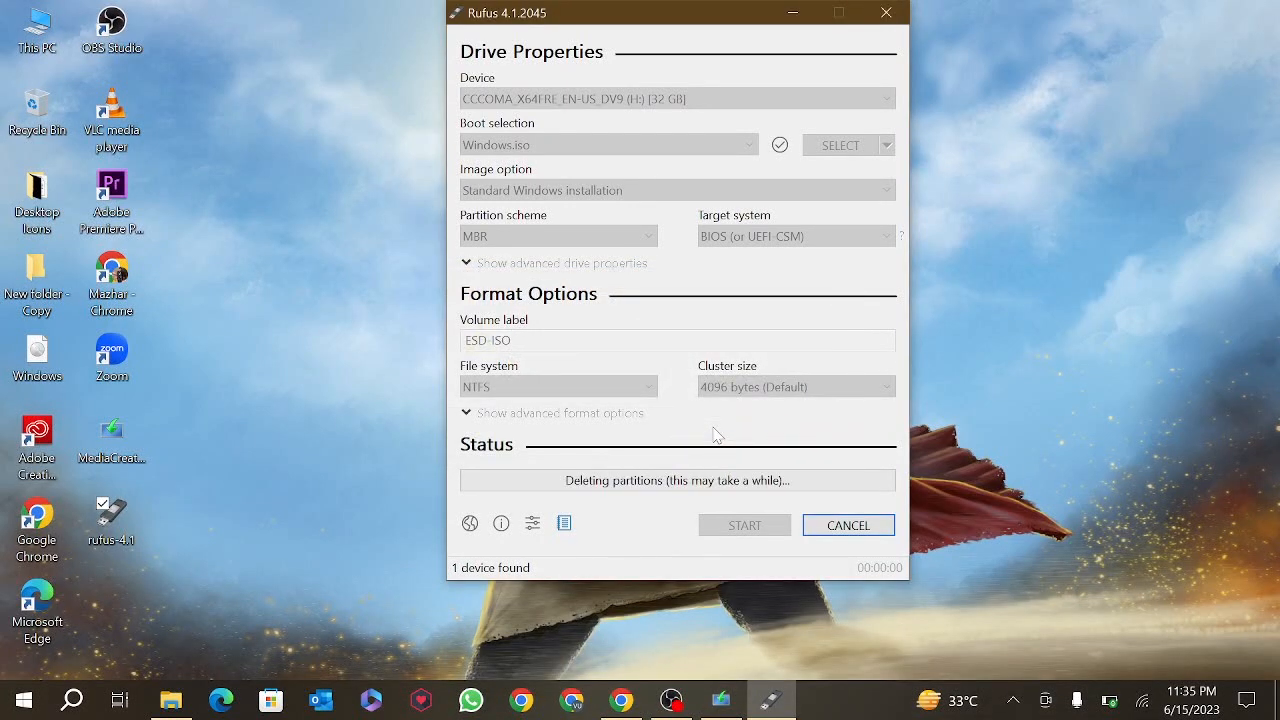